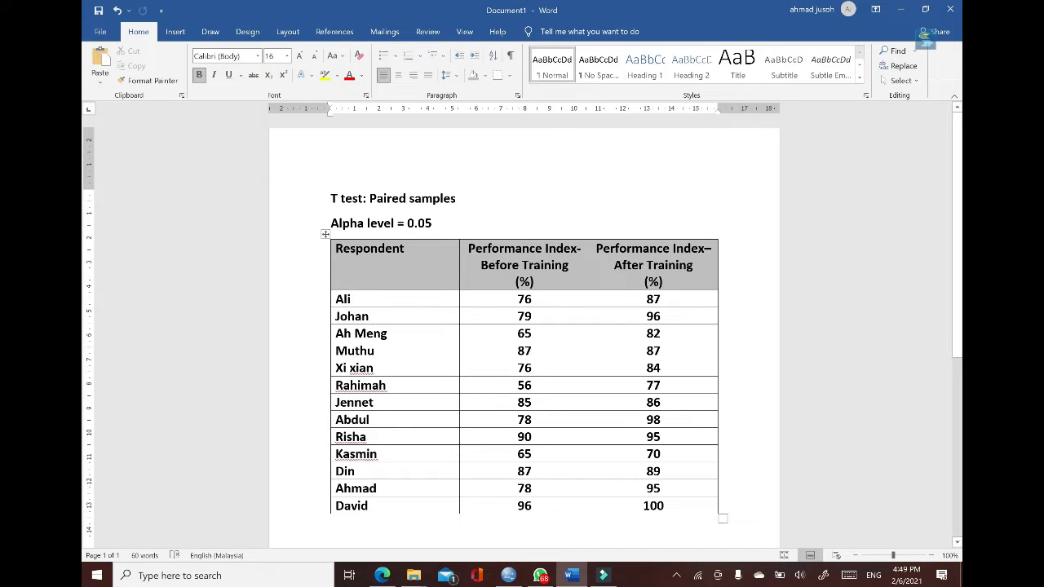
# Step: Review the before-training and after-training performance index columns in the respondent table
pyautogui.click(517, 299)
pyautogui.moveTo(517, 300); pyautogui.dragTo(546, 500)
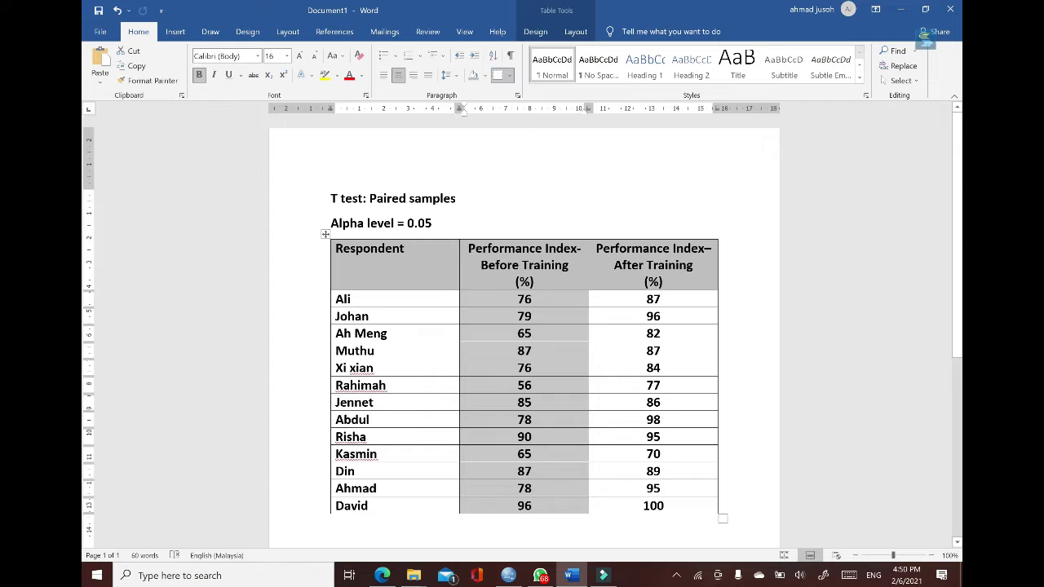
pyautogui.moveTo(653, 299); pyautogui.dragTo(661, 489)
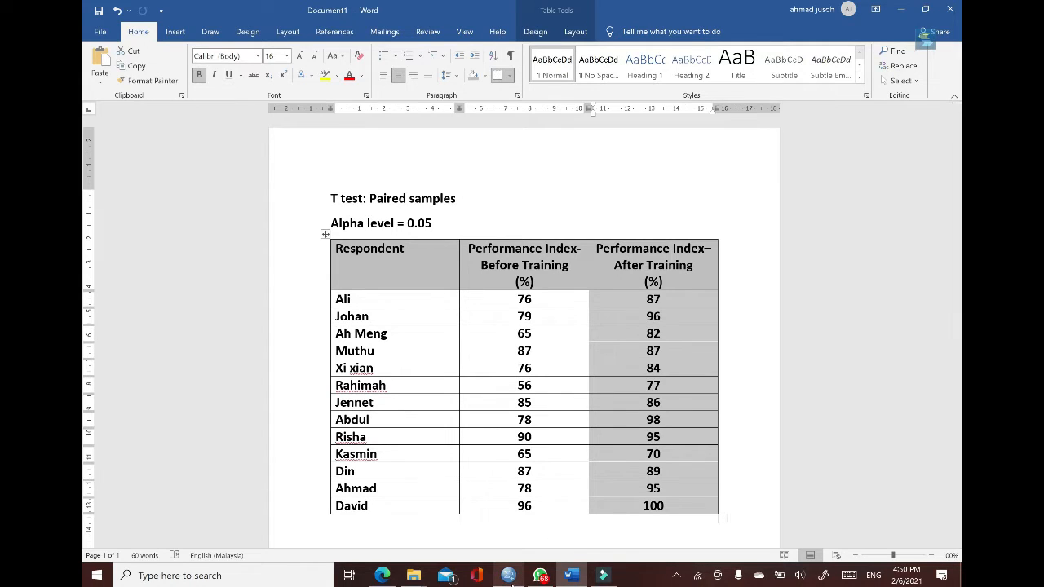
# Step: Switch to SPSS Statistics and define the first variable as PI_before with the Numeric type
pyautogui.click(509, 576)
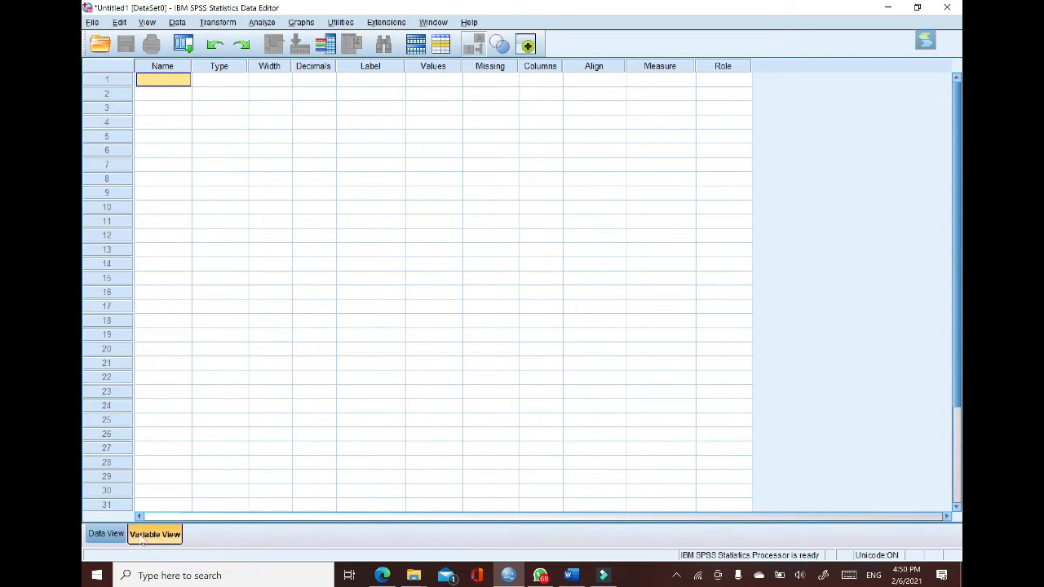
pyautogui.click(174, 83)
pyautogui.write('P')
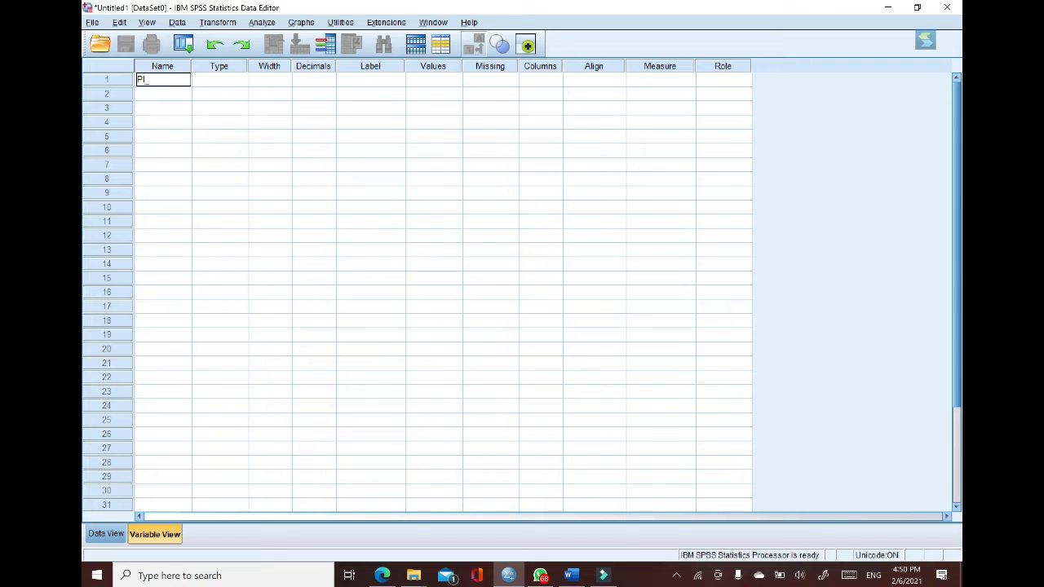
pyautogui.write('I_before')
pyautogui.doubleClick(243, 77)
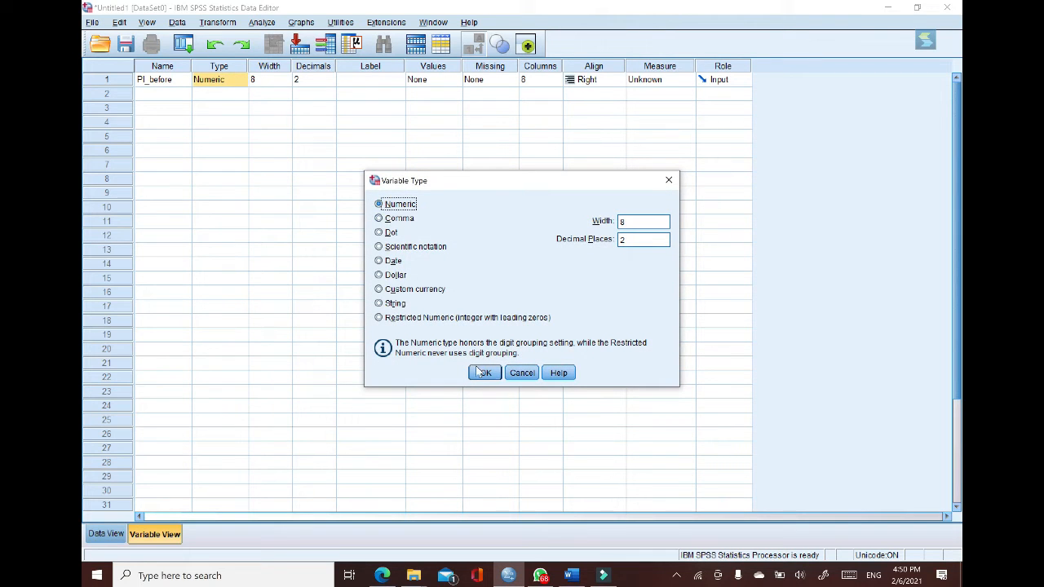
pyautogui.click(483, 373)
# Step: Label PI_before "performance index before training" and set its measurement level to Scale
pyautogui.click(370, 80)
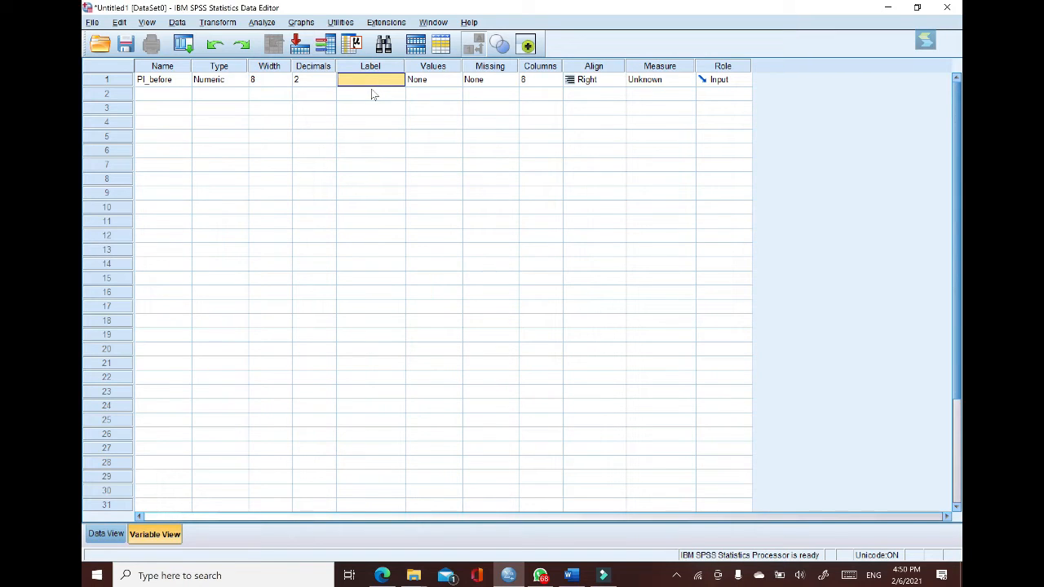
pyautogui.write('perfor')
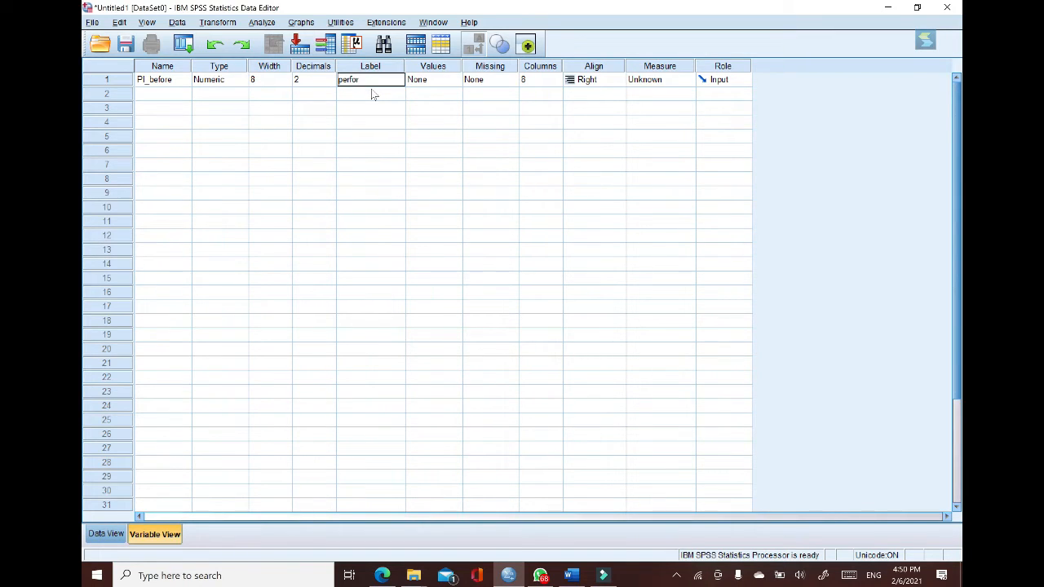
pyautogui.write('man')
pyautogui.press('BackSpace')
pyautogui.press('BackSpace')
pyautogui.press('BackSpace')
pyautogui.write('nce index before training')
pyautogui.click(690, 80)
pyautogui.click(677, 97)
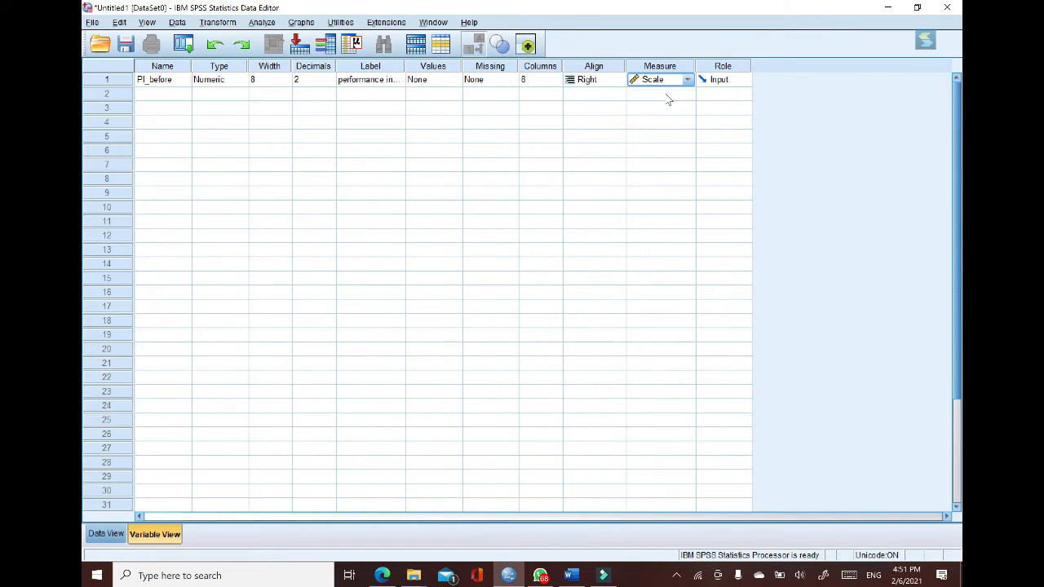
# Step: Define a second variable named PI_after with the Numeric type
pyautogui.click(161, 96)
pyautogui.write('PI_')
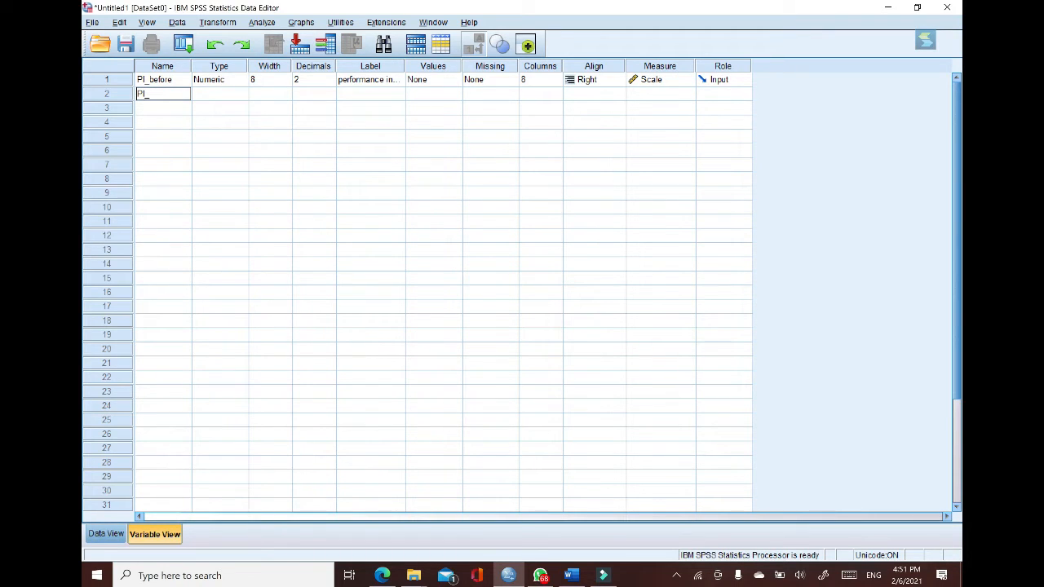
pyautogui.write('after')
pyautogui.click(244, 94)
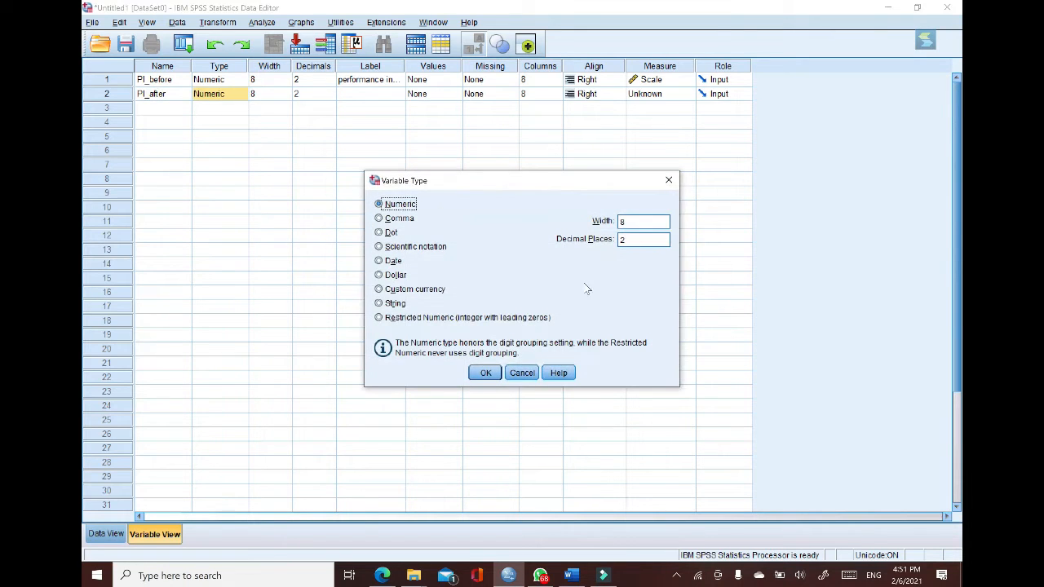
pyautogui.click(485, 373)
# Step: Label PI_after "performance index after" and set its measurement level to Scale
pyautogui.click(392, 96)
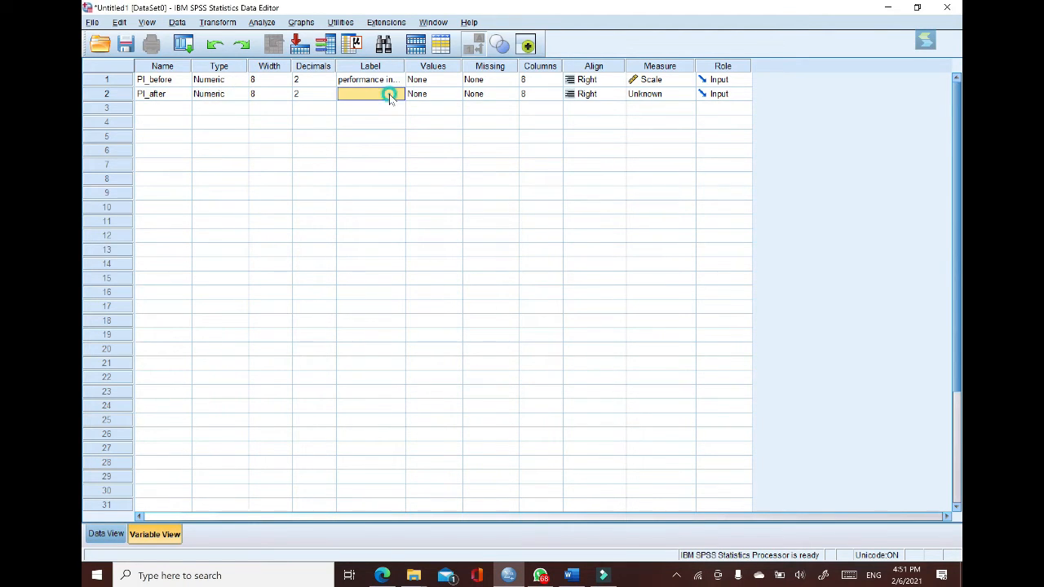
pyautogui.write('p')
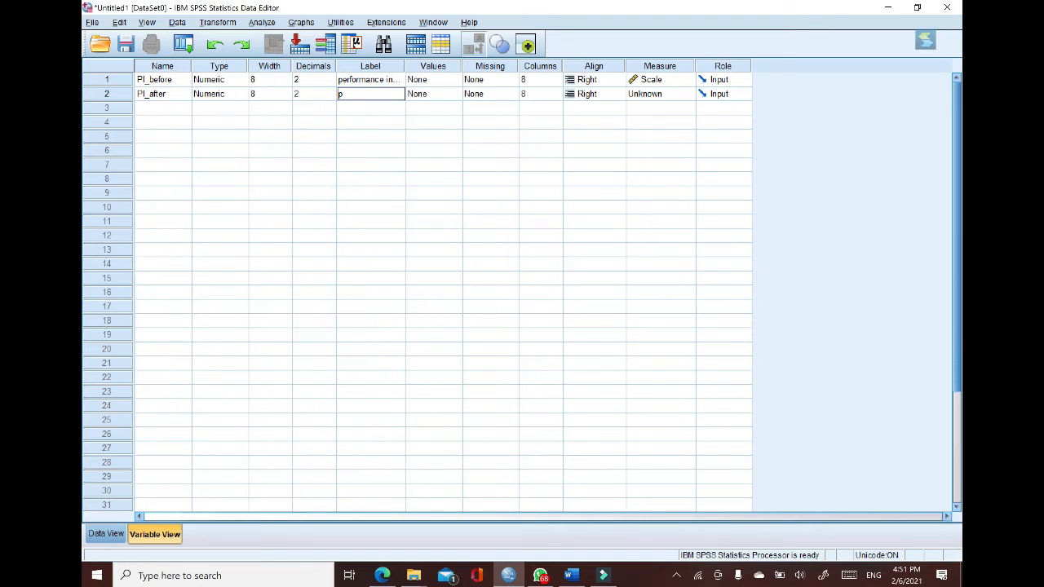
pyautogui.write('erfor')
pyautogui.write('mam')
pyautogui.press('BackSpace')
pyautogui.press('BackSpace')
pyautogui.press('BackSpace')
pyautogui.write('nce index after')
pyautogui.click(688, 93)
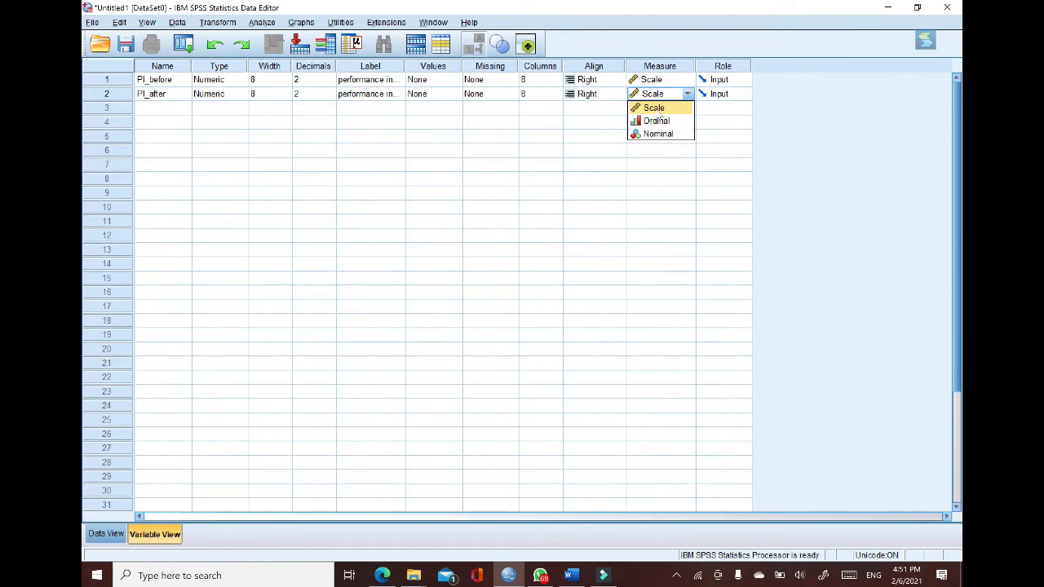
pyautogui.click(657, 108)
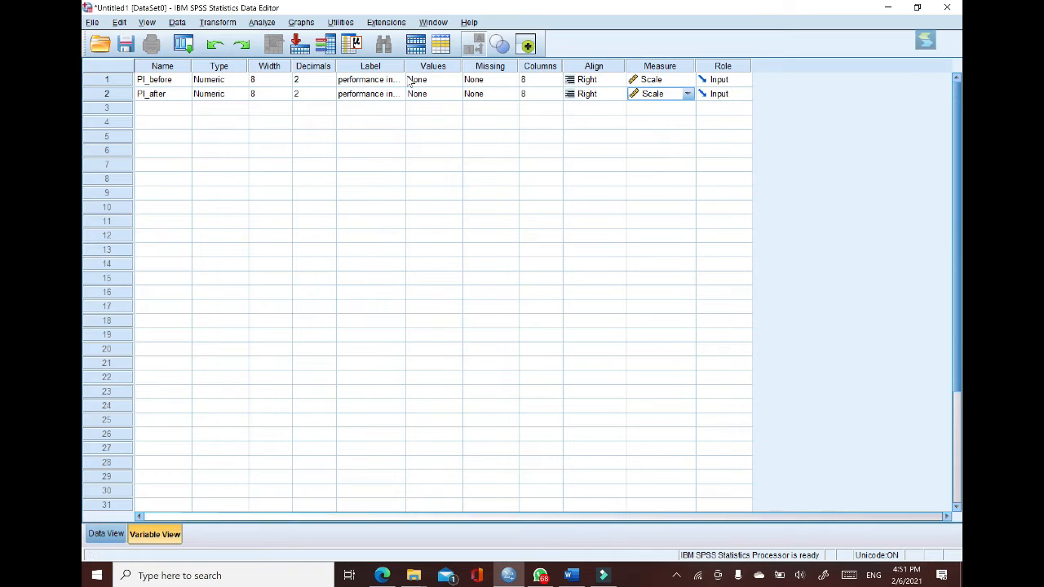
# Step: Copy the 13 before-training scores from the Word table into the PI_before column of the SPSS data, starting at row 1
pyautogui.click(105, 534)
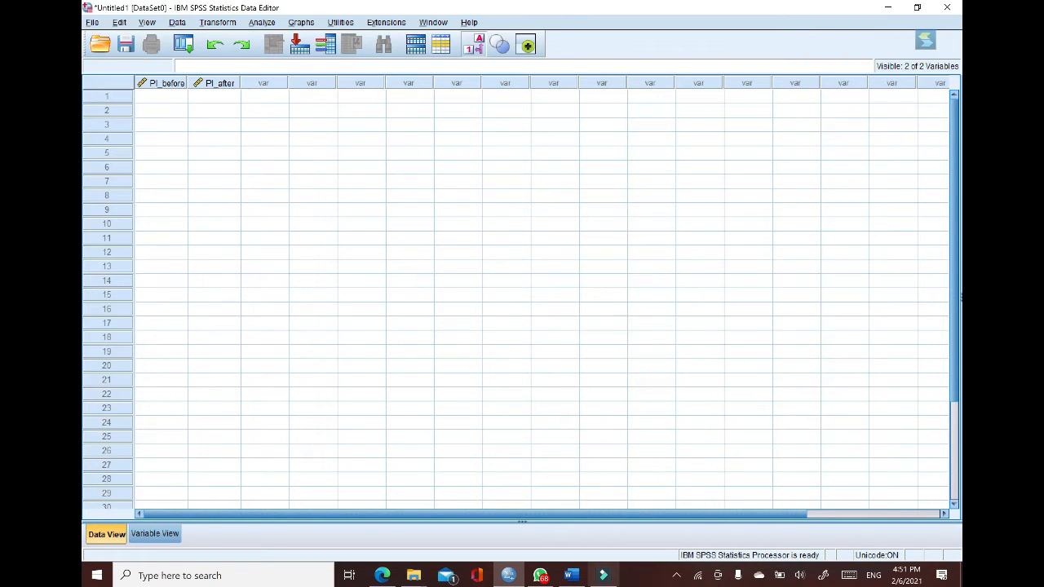
pyautogui.click(571, 576)
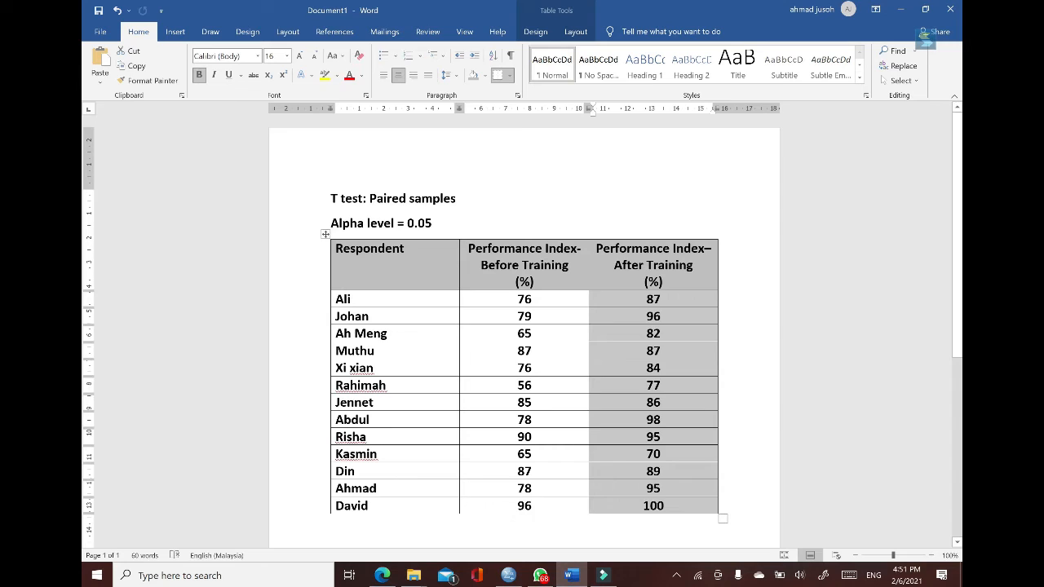
pyautogui.click(517, 317)
pyautogui.moveTo(522, 299); pyautogui.dragTo(528, 507)
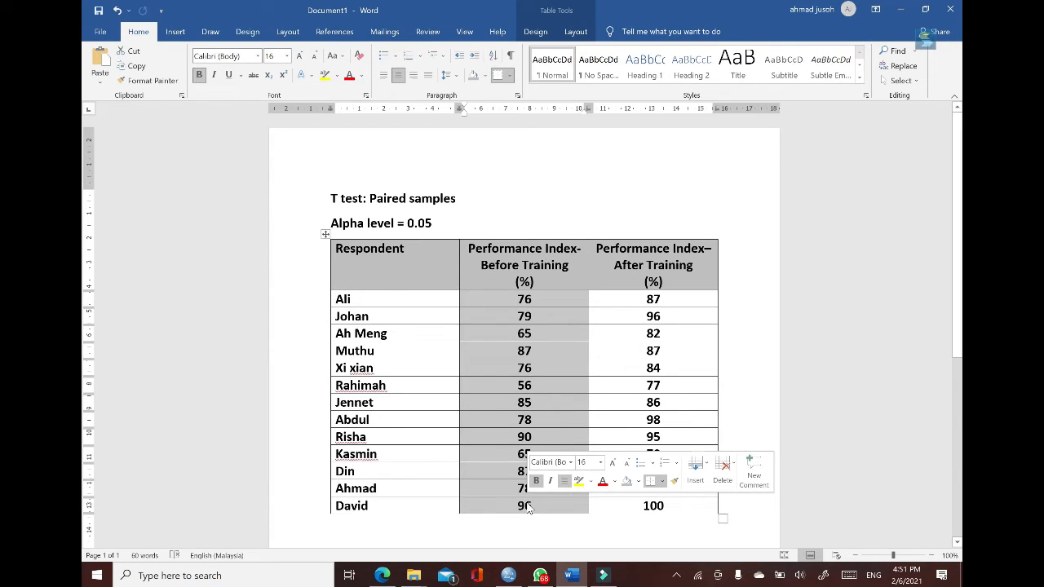
pyautogui.hotkey('ctrl', 'c')
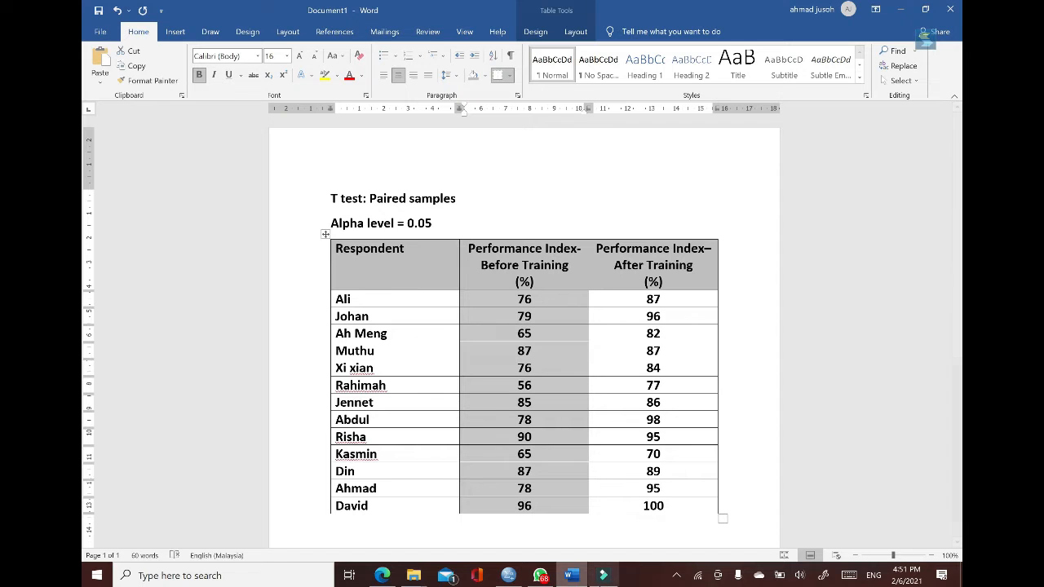
pyautogui.click(507, 577)
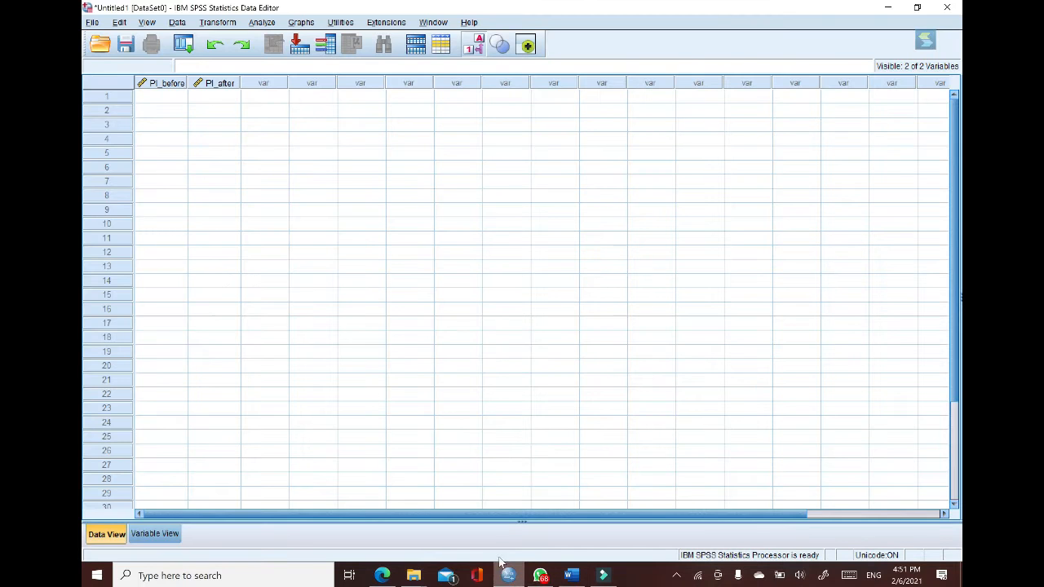
pyautogui.click(161, 104)
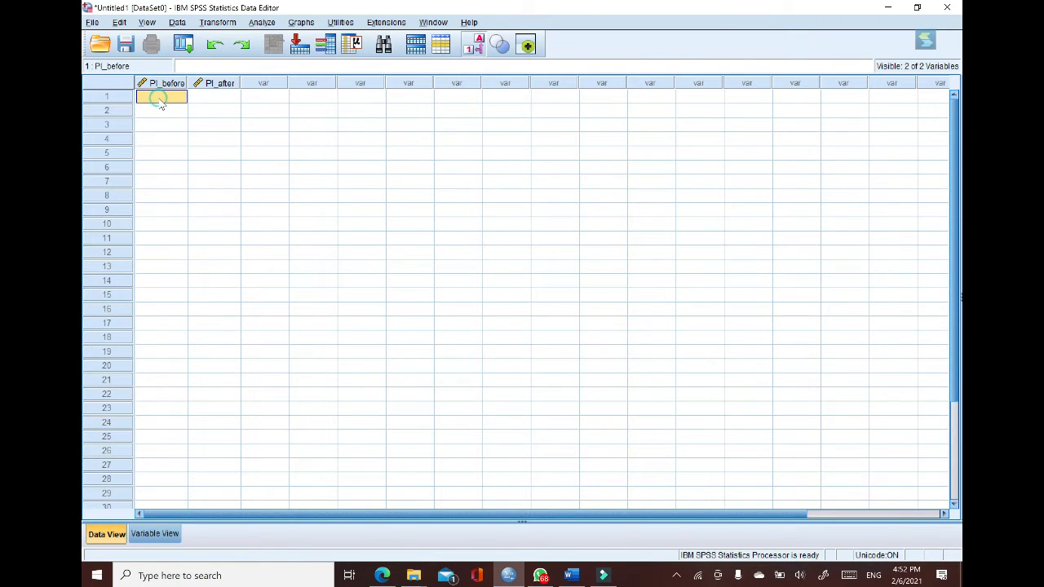
pyautogui.hotkey('ctrl', 'v')
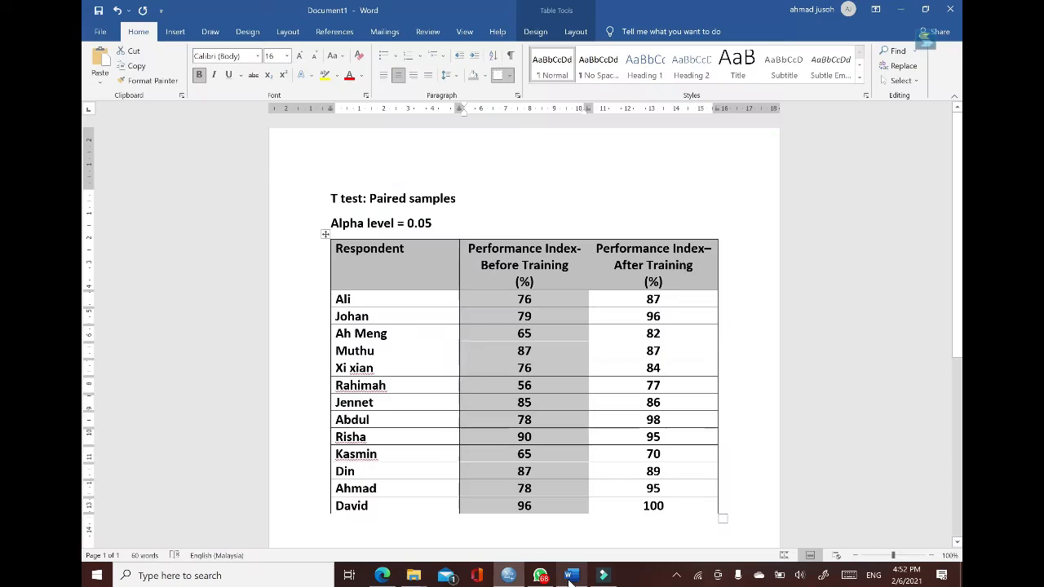
# Step: Copy the 13 after-training scores from the Word table into the PI_after column of the SPSS data, starting at row 1
pyautogui.click(571, 575)
pyautogui.click(661, 316)
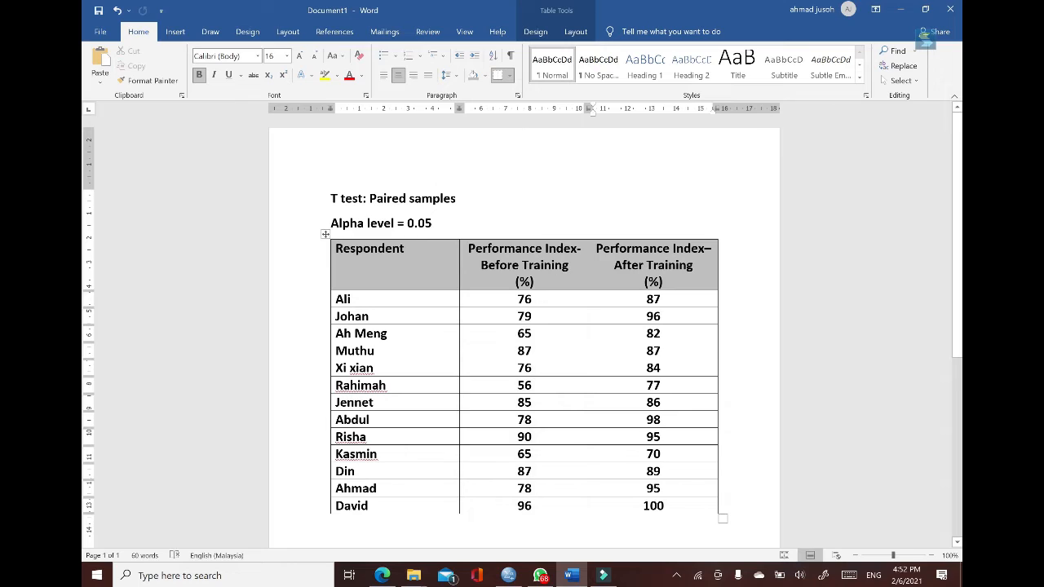
pyautogui.moveTo(653, 299); pyautogui.dragTo(660, 515)
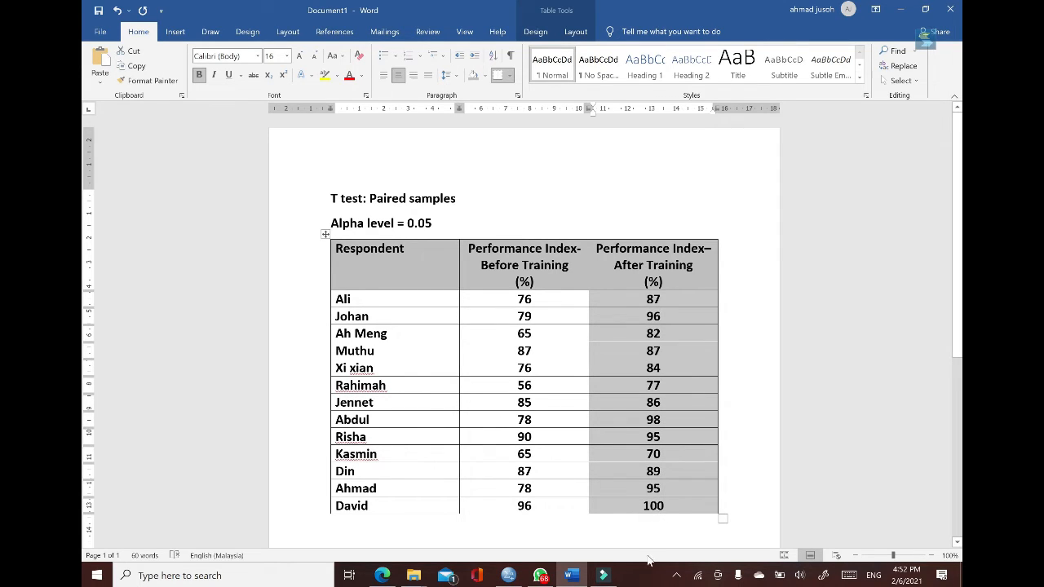
pyautogui.click(508, 576)
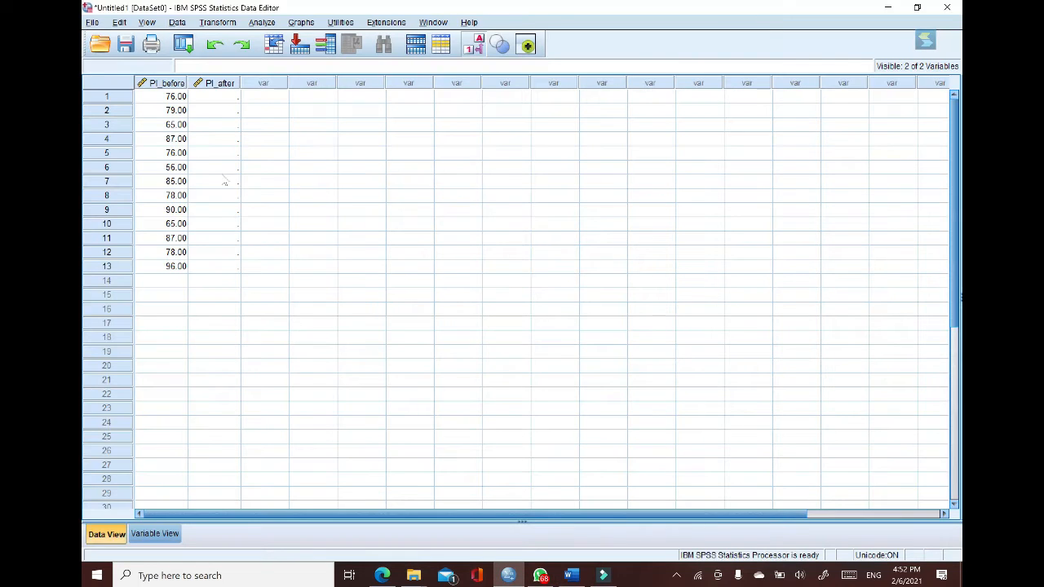
pyautogui.click(217, 96)
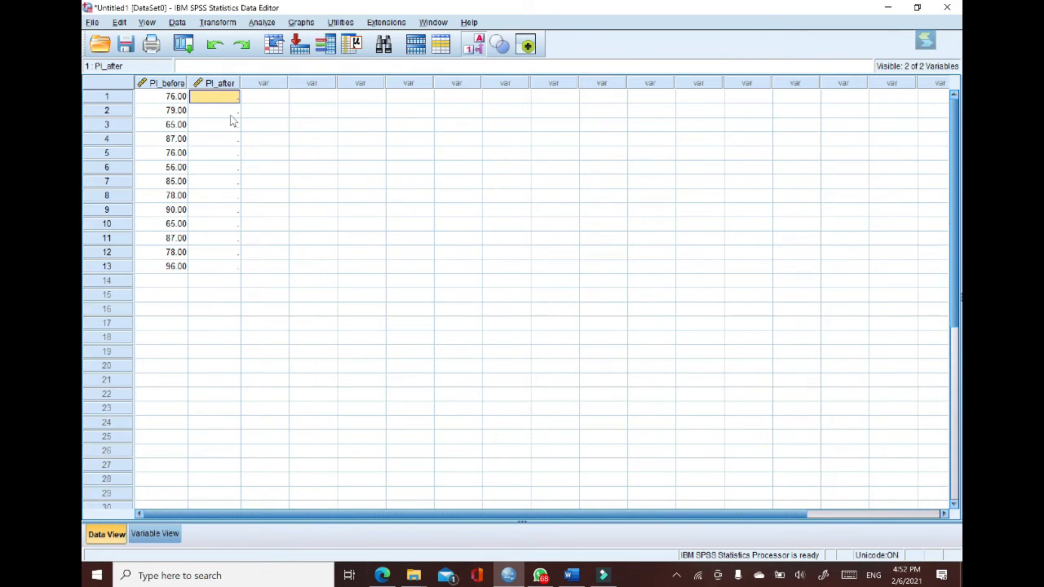
pyautogui.hotkey('ctrl', 'v')
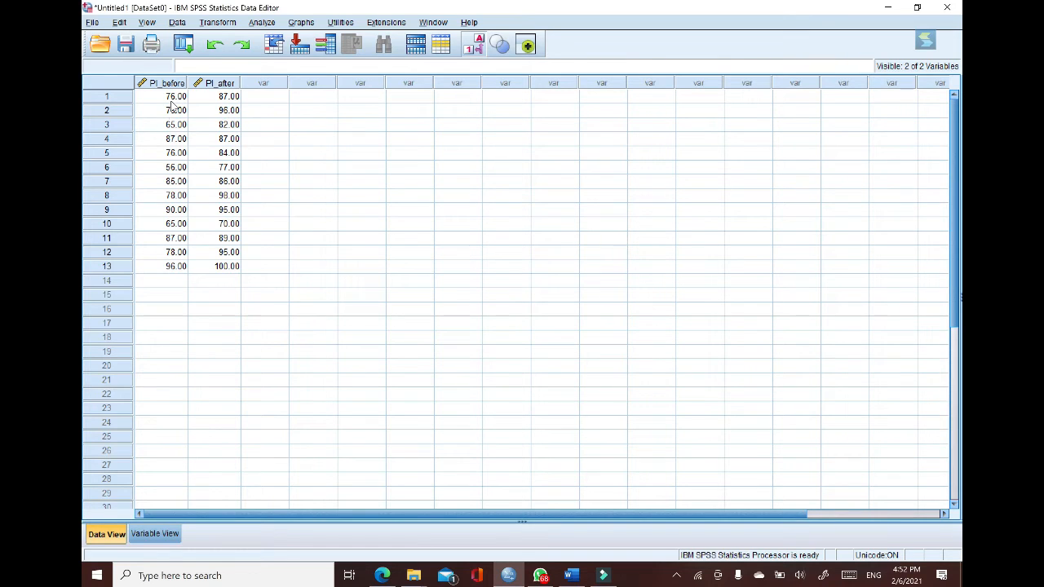
# Step: Set up a Paired-Samples T Test with the before and after performance index variables as pair 1
pyautogui.click(262, 23)
pyautogui.moveTo(287, 74)
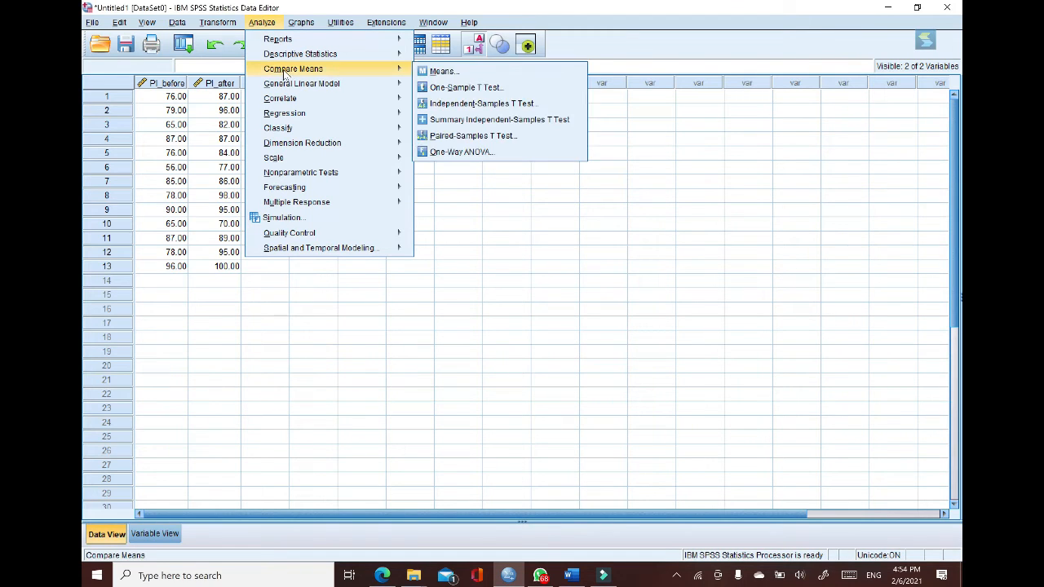
pyautogui.click(448, 142)
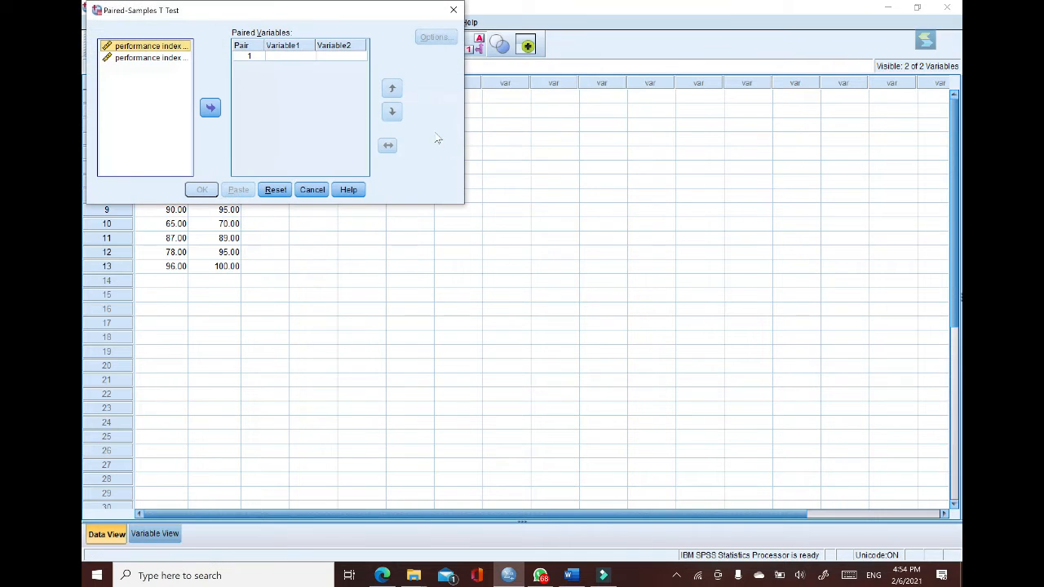
pyautogui.keyDown('ctrl'); pyautogui.click(167, 68); pyautogui.keyUp('ctrl')
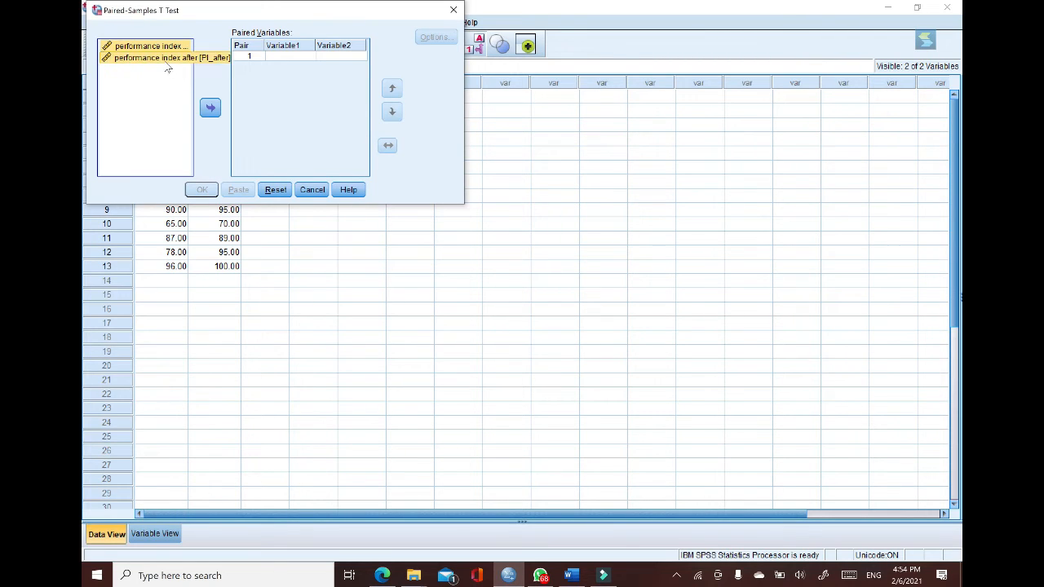
pyautogui.click(210, 110)
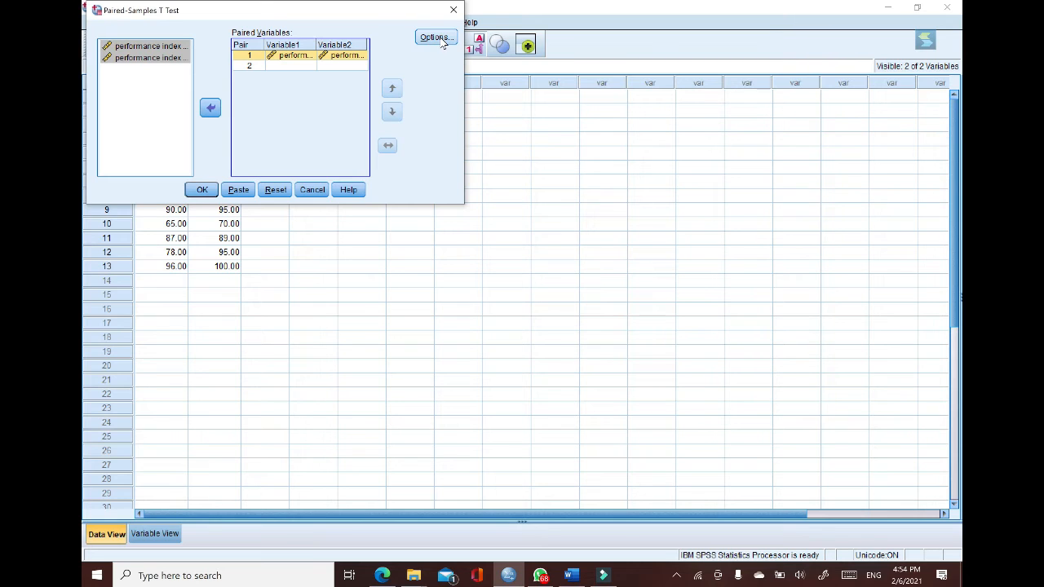
# Step: Keep the 95% confidence interval with cases excluded analysis by analysis, and run the paired-samples t test
pyautogui.click(437, 38)
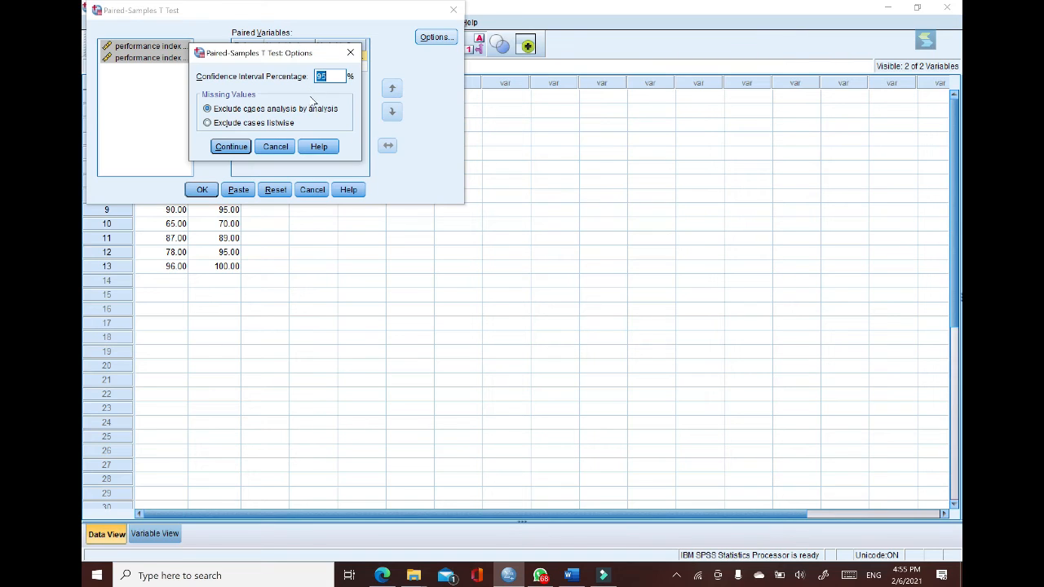
pyautogui.click(233, 147)
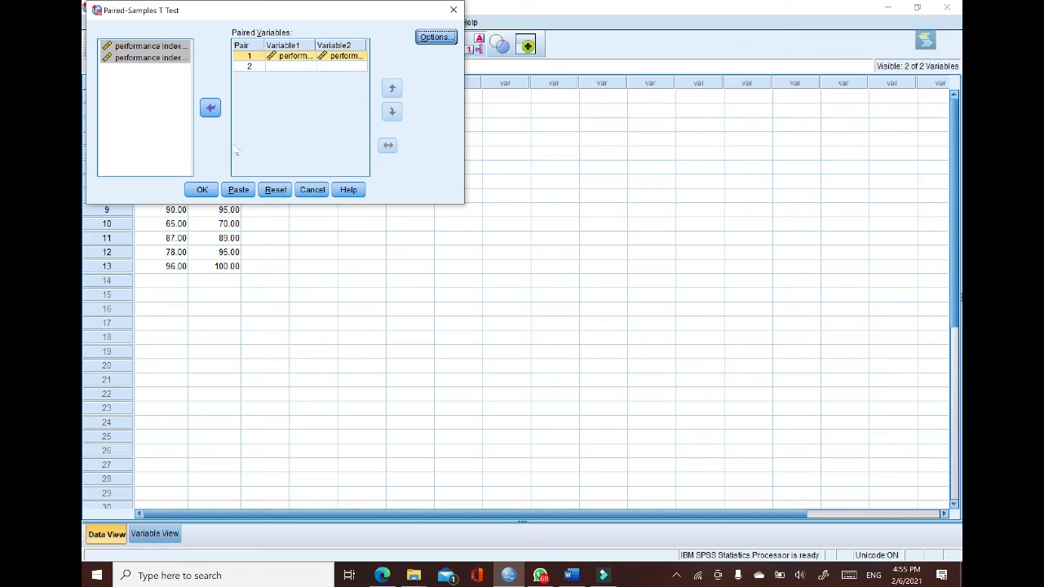
pyautogui.click(201, 190)
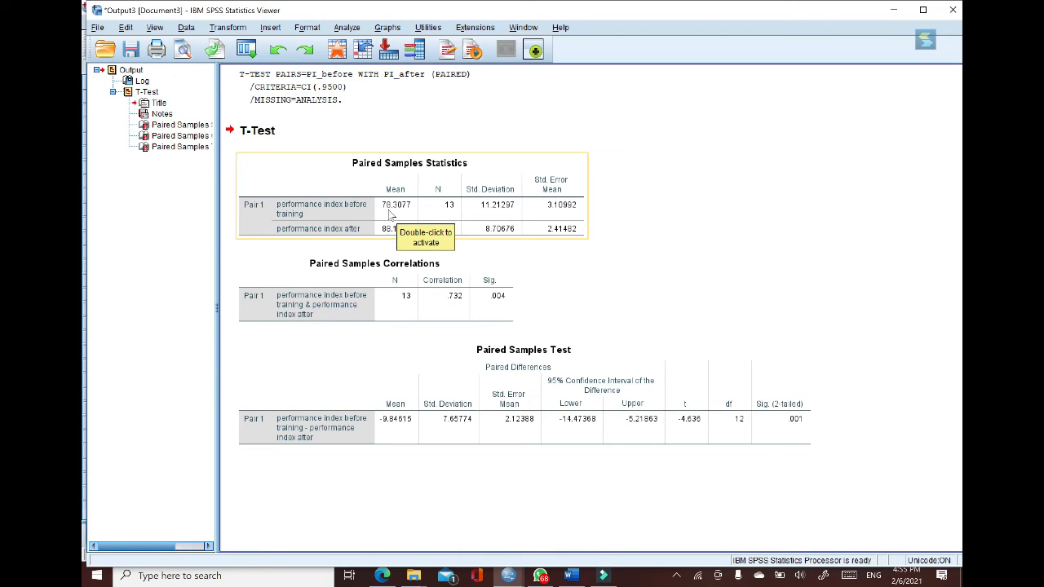
pyautogui.click(637, 261)
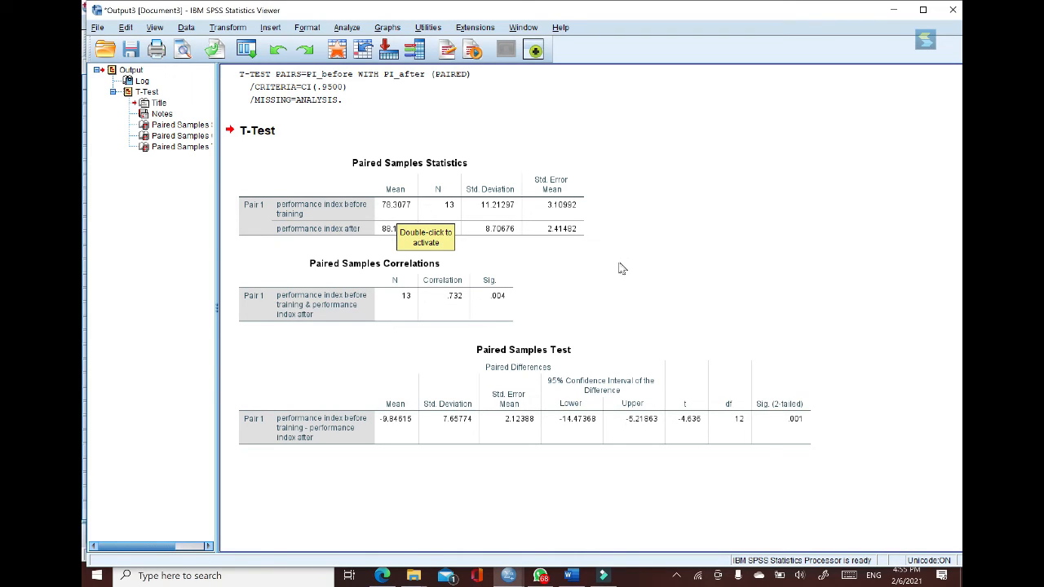